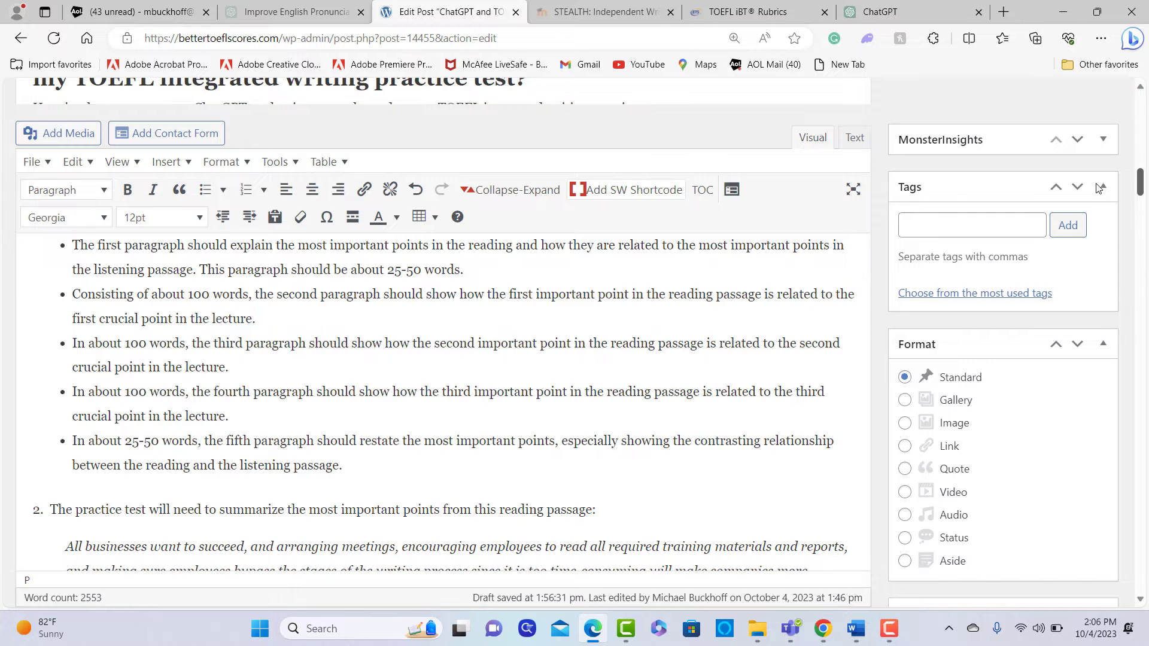
Select the grading prompt text in the WordPress post, from item 1 through the end of item 7
{"action": "scroll", "coordinate": [258, 254], "scroll_direction": "up", "scroll_amount": 5}
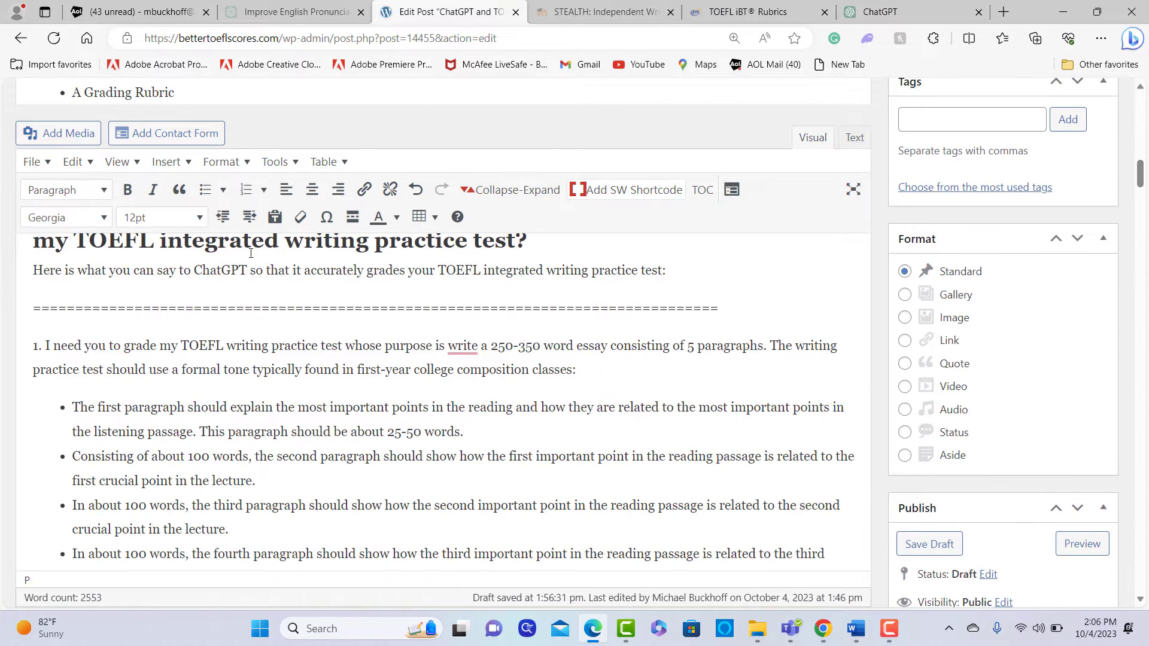
{"action": "left_click_drag", "start_coordinate": [37, 347], "coordinate": [231, 409]}
{"action": "left_click_drag", "start_coordinate": [1142, 174], "coordinate": [1147, 283]}
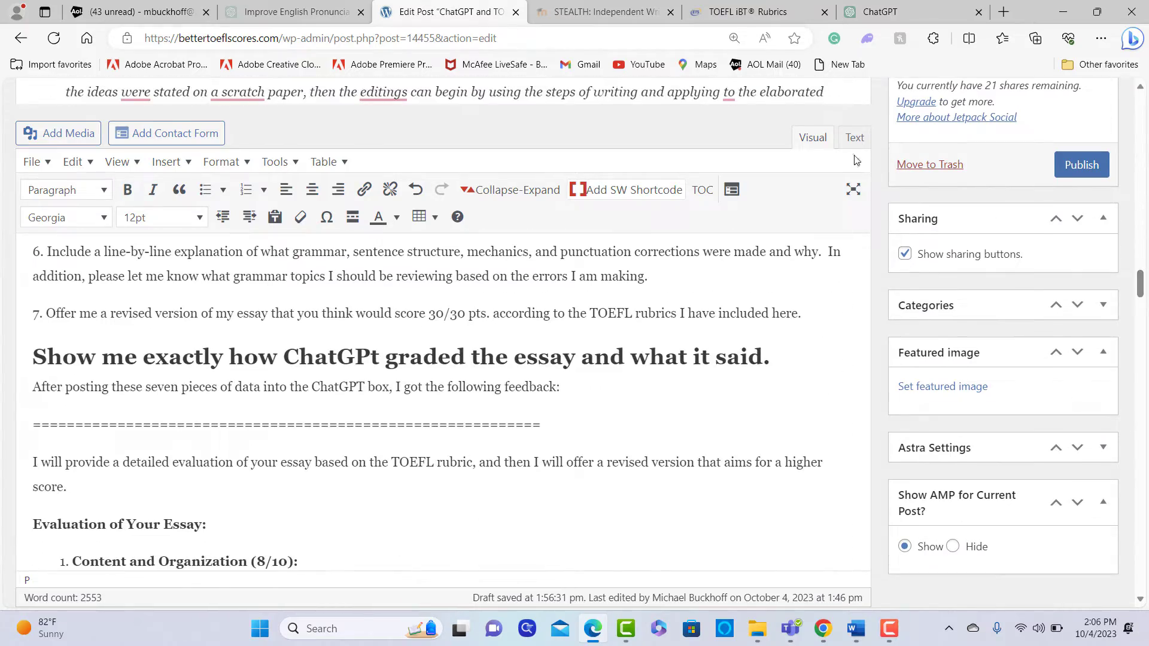
{"action": "left_click", "coordinate": [817, 317], "text": "shift"}
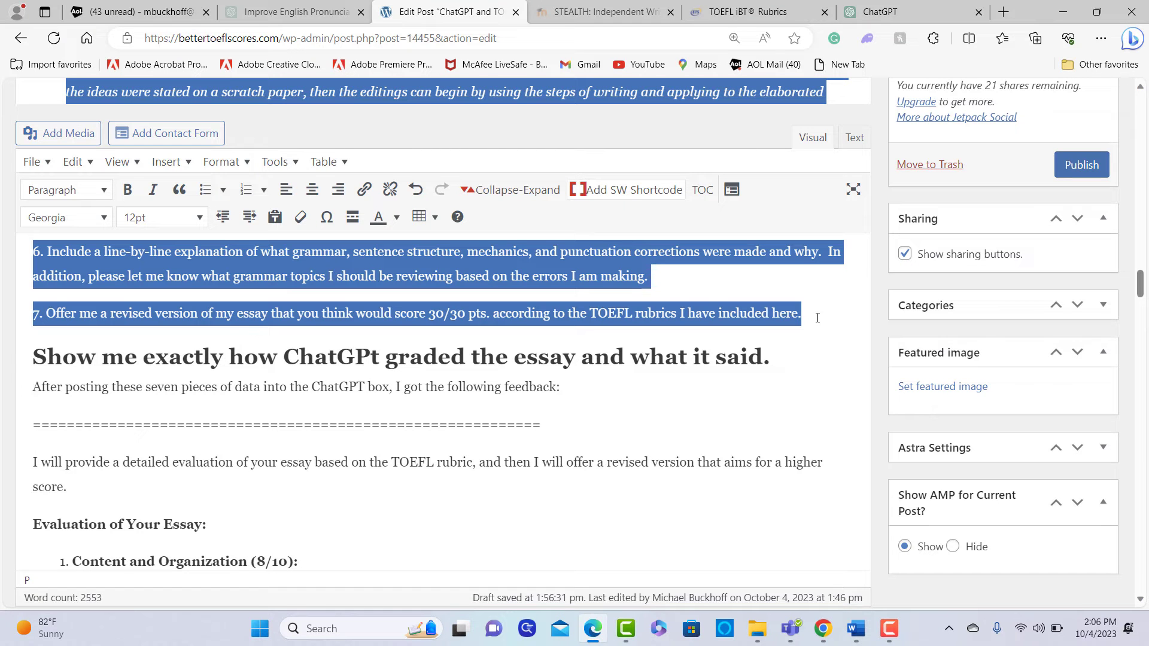
Paste the copied TOEFL grading prompt into a new ChatGPT message, check it, and send it
{"action": "left_click", "coordinate": [934, 13]}
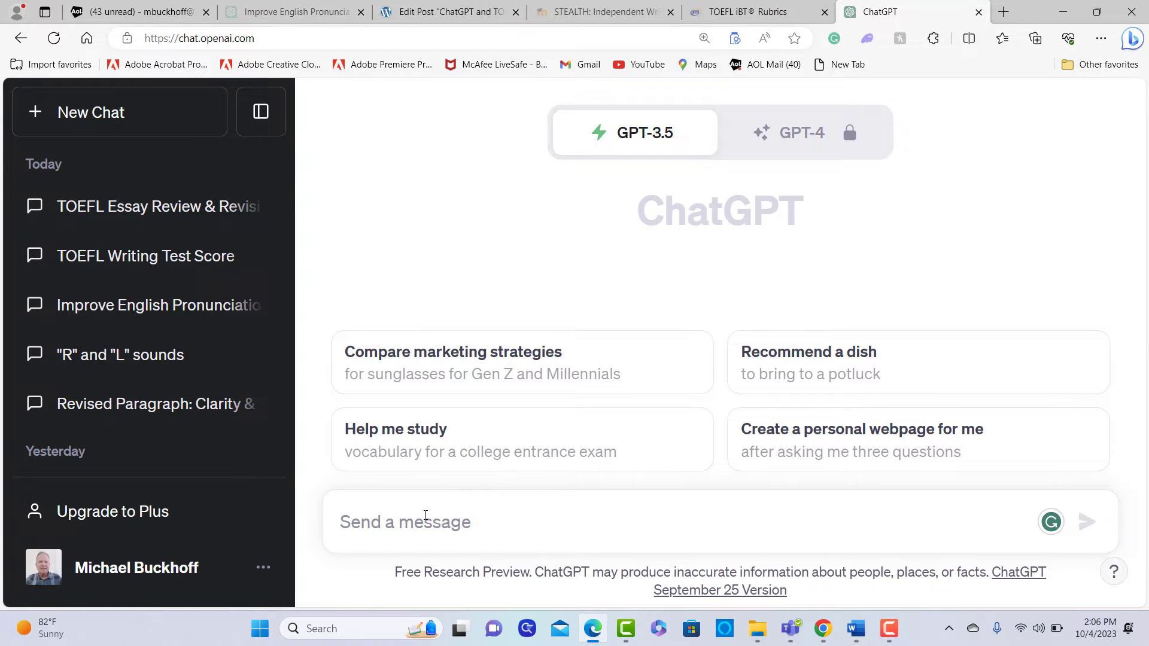
{"action": "left_click", "coordinate": [426, 516]}
{"action": "key", "text": "ctrl+v"}
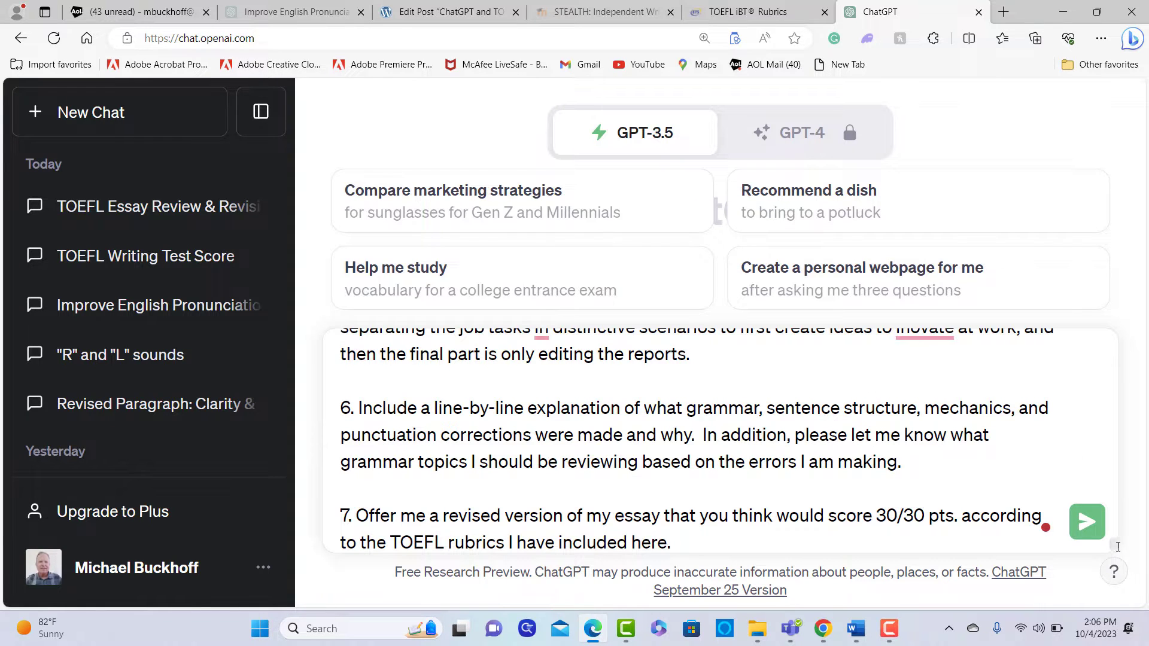
{"action": "left_click_drag", "start_coordinate": [1118, 548], "coordinate": [1117, 399]}
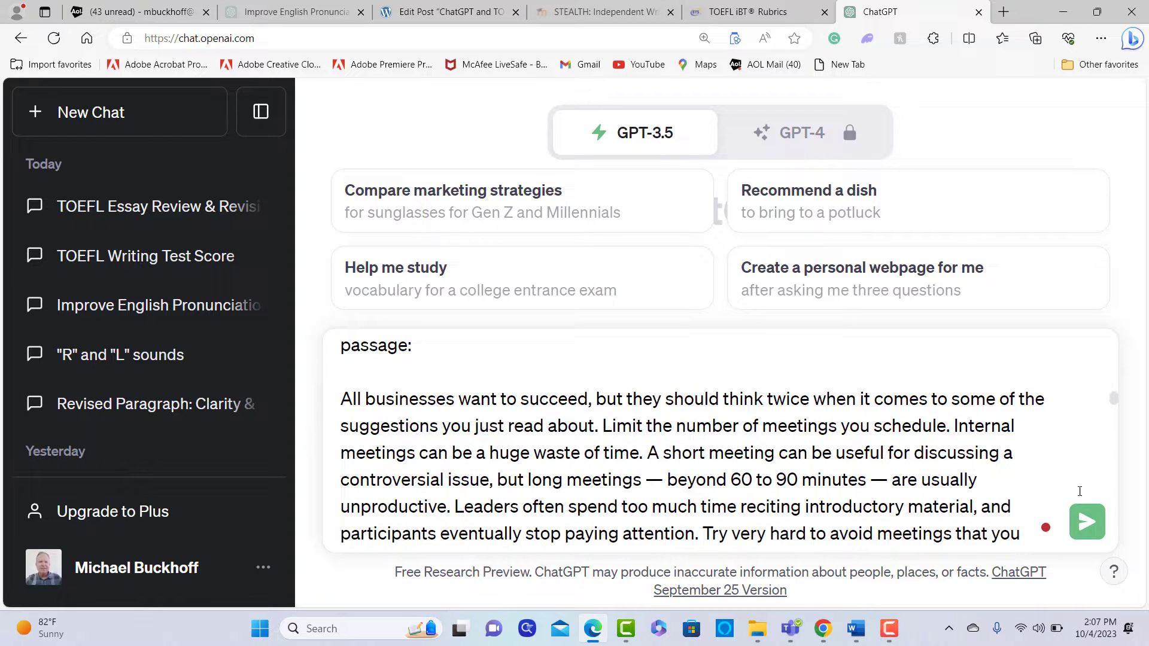
{"action": "left_click", "coordinate": [1087, 522]}
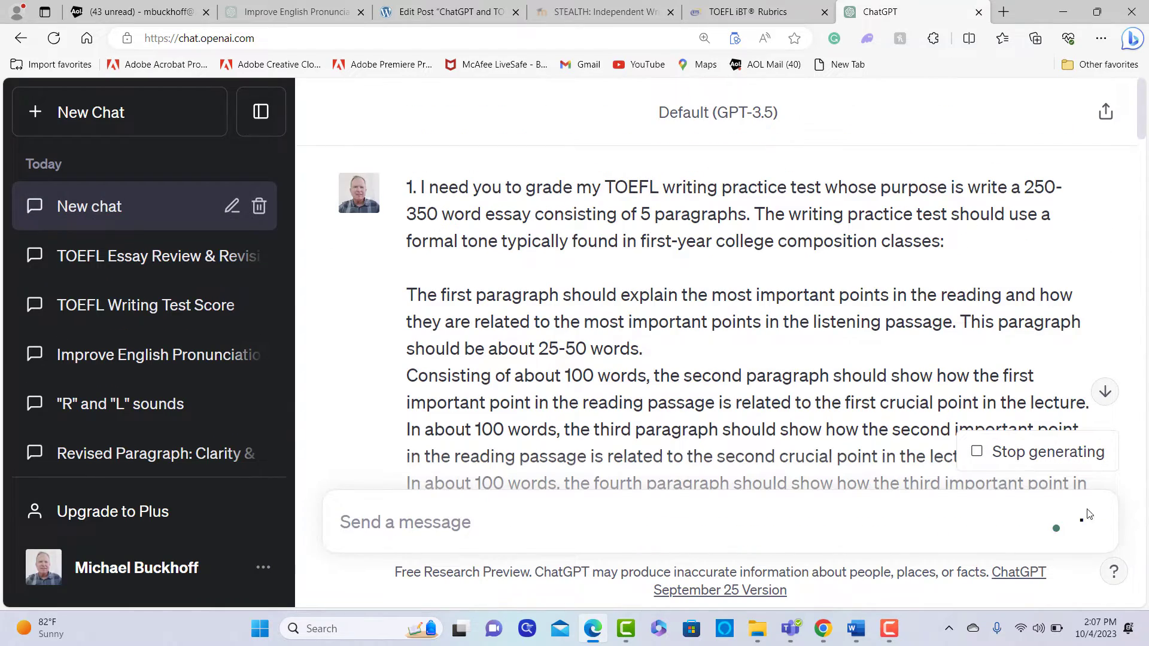
Read through ChatGPT's rubric scores: Content 10/10, Organization 8/10, Grammar and Sentence Structure 7/10
{"action": "left_click", "coordinate": [1106, 393]}
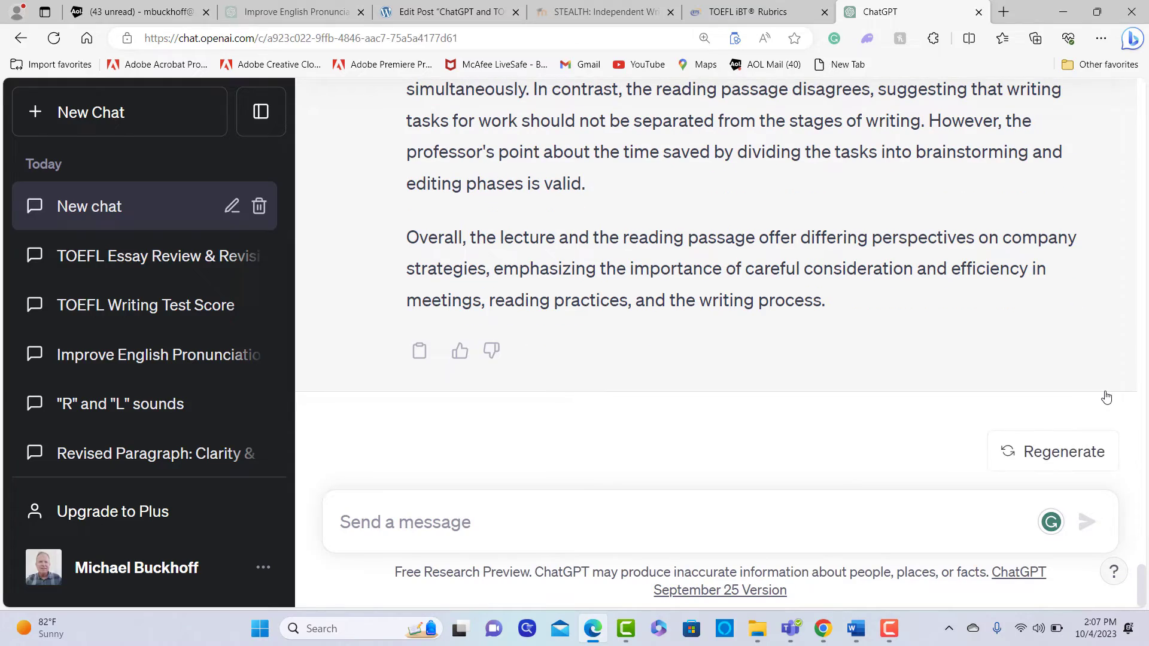
{"action": "left_click_drag", "start_coordinate": [1141, 585], "coordinate": [1137, 441]}
{"action": "scroll", "coordinate": [672, 465], "scroll_direction": "up", "scroll_amount": 3}
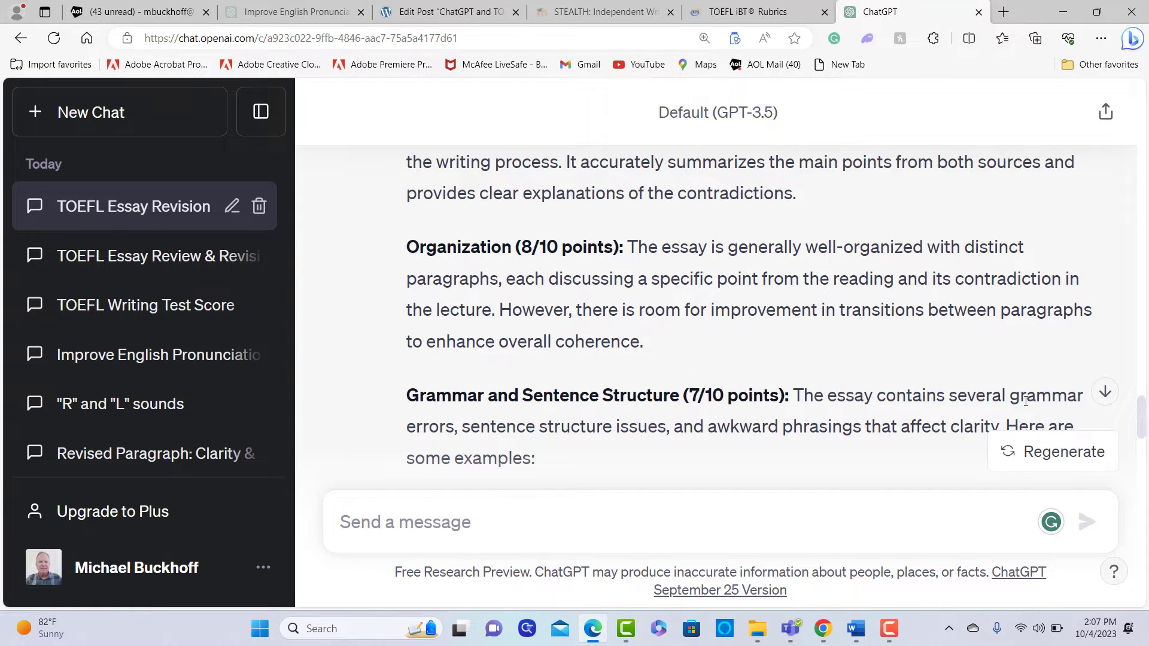
{"action": "mouse_move", "coordinate": [1141, 422]}
{"action": "left_mouse_down"}
{"action": "mouse_move", "coordinate": [1144, 431]}
{"action": "mouse_move", "coordinate": [1137, 393]}
{"action": "mouse_move", "coordinate": [1135, 416]}
{"action": "left_mouse_up"}
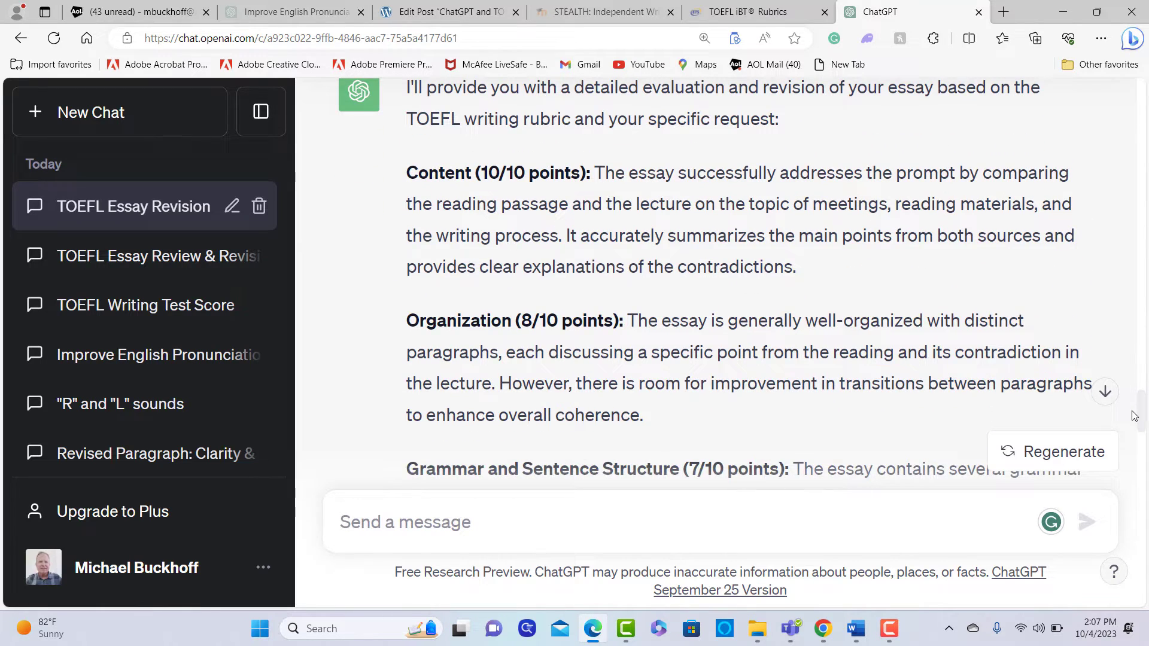
{"action": "left_click_drag", "start_coordinate": [1135, 416], "coordinate": [1143, 437]}
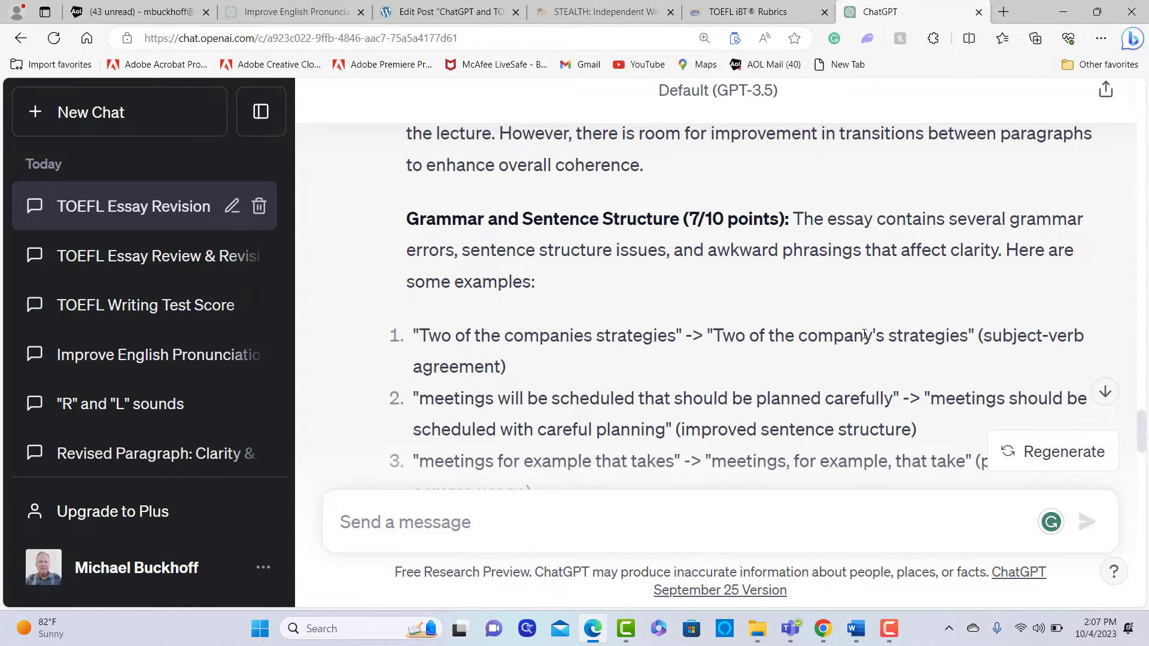
{"action": "left_click_drag", "start_coordinate": [1146, 426], "coordinate": [1145, 572]}
{"action": "left_click", "coordinate": [717, 529]}
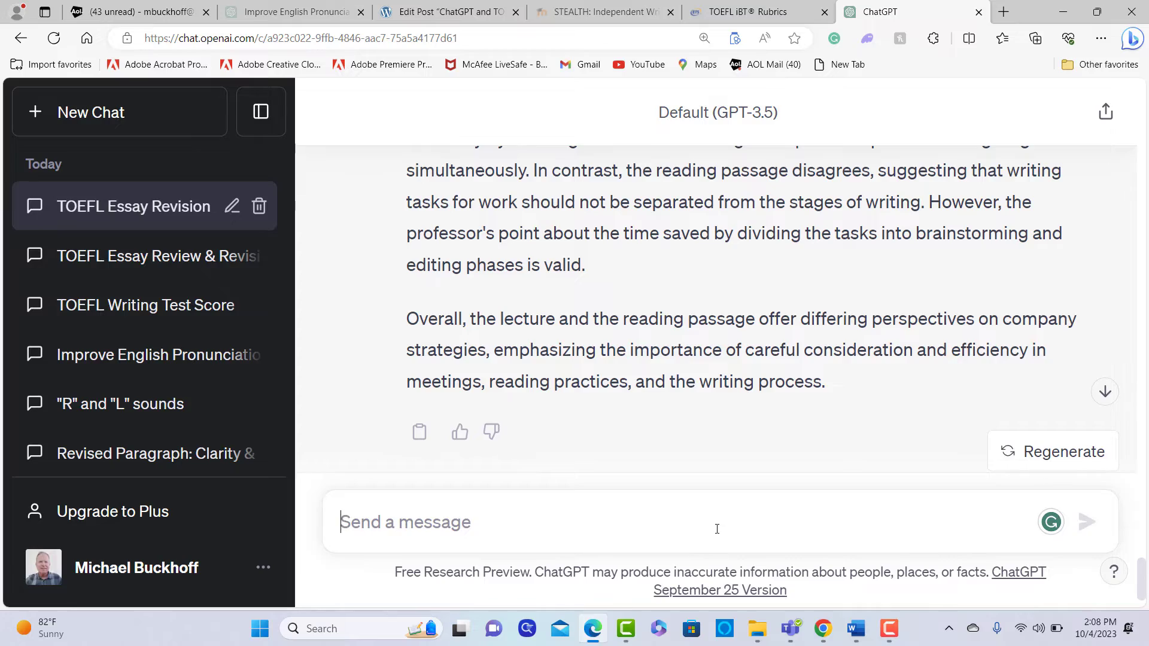
{"action": "scroll", "coordinate": [717, 529], "scroll_direction": "up", "scroll_amount": 15}
{"action": "scroll", "coordinate": [718, 530], "scroll_direction": "up", "scroll_amount": 10}
{"action": "scroll", "coordinate": [717, 529], "scroll_direction": "up", "scroll_amount": 3}
{"action": "scroll", "coordinate": [717, 530], "scroll_direction": "down", "scroll_amount": 3}
{"action": "scroll", "coordinate": [717, 529], "scroll_direction": "down", "scroll_amount": 1}
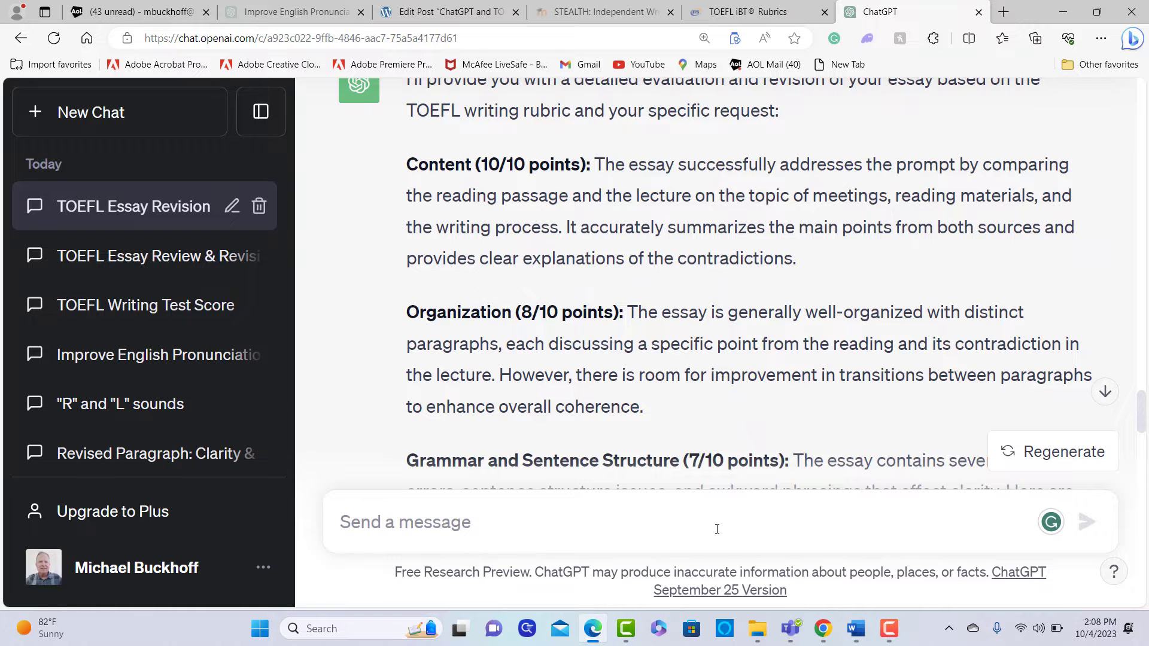
{"action": "scroll", "coordinate": [717, 529], "scroll_direction": "down", "scroll_amount": 2}
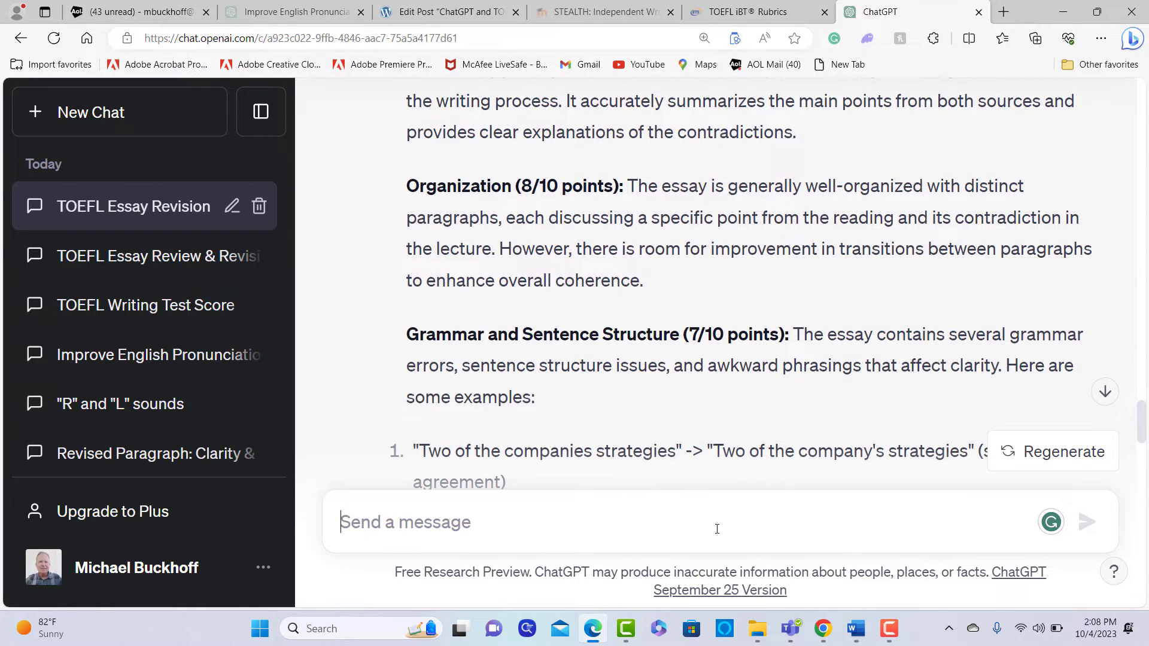
{"action": "scroll", "coordinate": [718, 529], "scroll_direction": "down", "scroll_amount": 10}
{"action": "scroll", "coordinate": [717, 529], "scroll_direction": "down", "scroll_amount": 2}
{"action": "scroll", "coordinate": [717, 529], "scroll_direction": "up", "scroll_amount": 1}
{"action": "scroll", "coordinate": [718, 529], "scroll_direction": "down", "scroll_amount": 5}
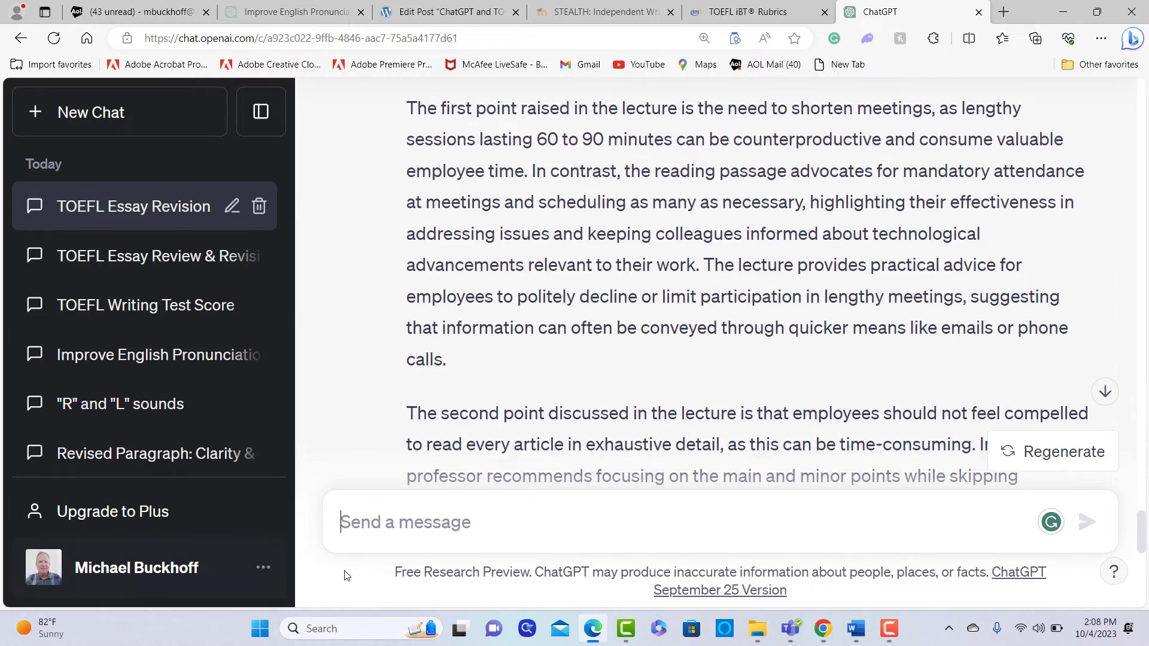
Send the follow-up 'Out of a total of 30 pts, what score would you give me on what I wrote?'
{"action": "type", "text": "Out"}
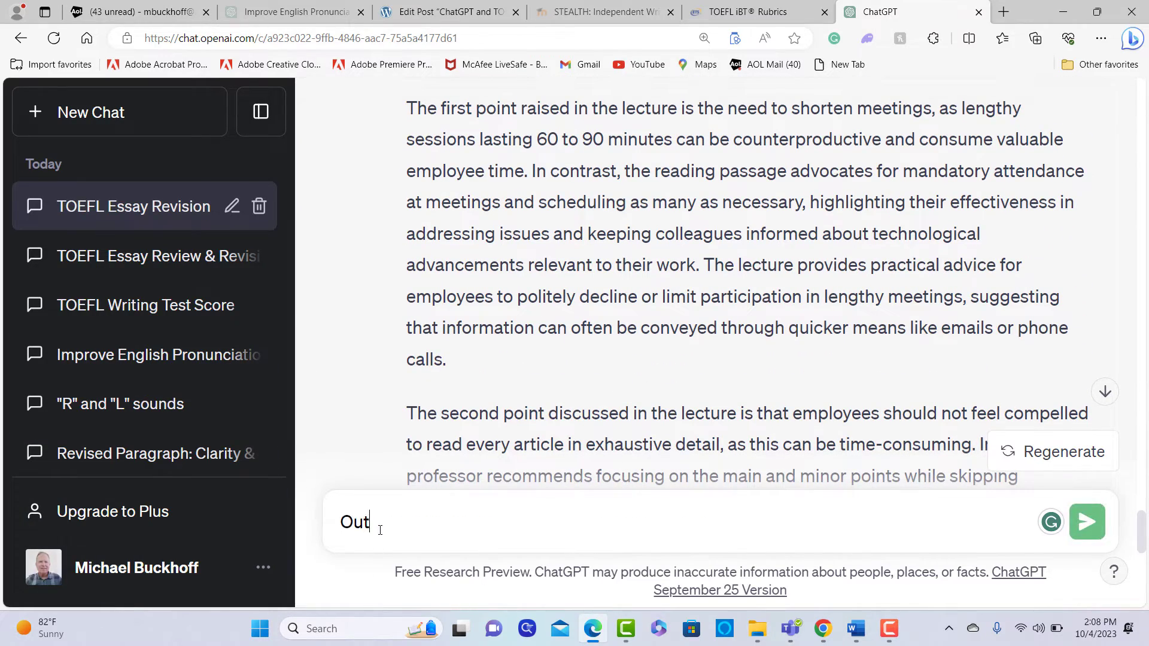
{"action": "type", "text": " of a score"}
{"action": "key", "text": "BackSpace"}
{"action": "key", "text": "BackSpace"}
{"action": "key", "text": "BackSpace"}
{"action": "key", "text": "BackSpace"}
{"action": "key", "text": "BackSpace"}
{"action": "key", "text": "BackSpace"}
{"action": "key", "text": "BackSpace"}
{"action": "key", "text": "BackSpace"}
{"action": "key", "text": "BackSpace"}
{"action": "key", "text": "BackSpace"}
{"action": "key", "text": "BackSpace"}
{"action": "key", "text": "BackSpace"}
{"action": "key", "text": "BackSpace"}
{"action": "key", "text": "BackSpace"}
{"action": "type", "text": "Out of a total of 30 p"}
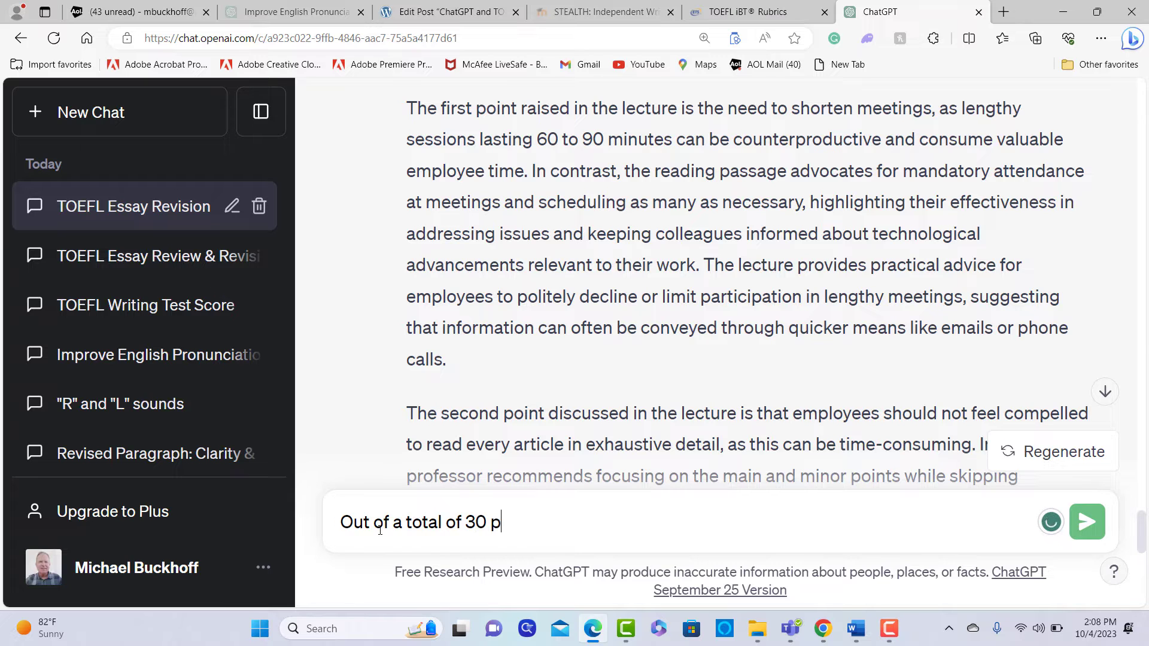
{"action": "type", "text": "ts. what score"}
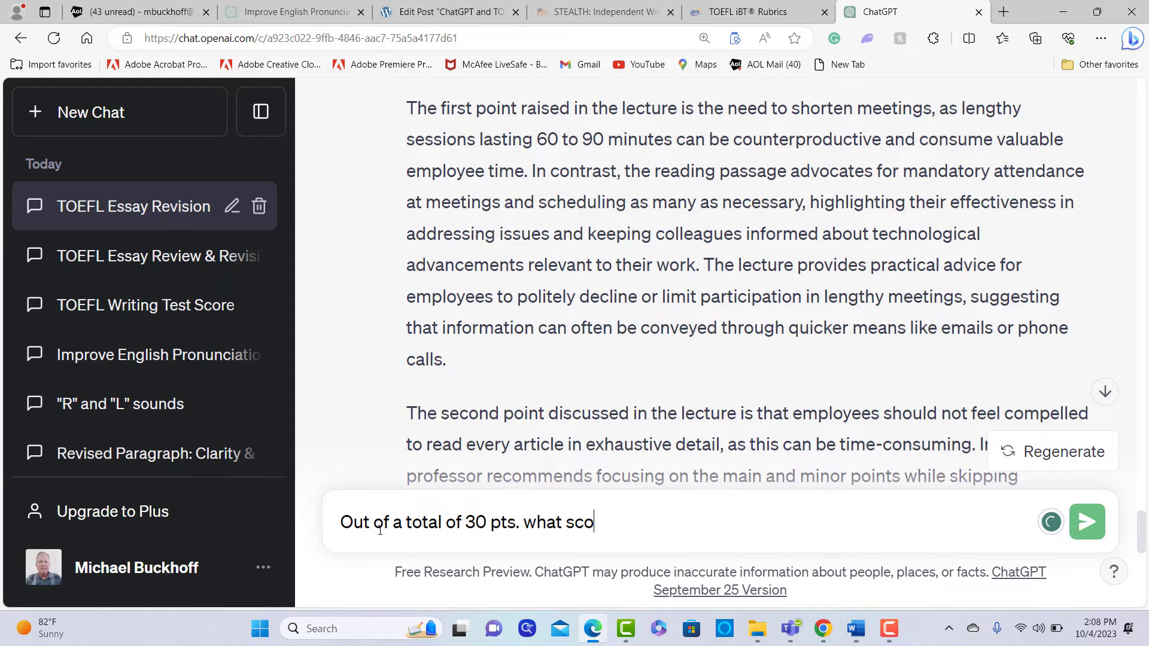
{"action": "key", "text": "BackSpace"}
{"action": "key", "text": "BackSpace"}
{"action": "key", "text": "BackSpace"}
{"action": "key", "text": "BackSpace"}
{"action": "key", "text": "BackSpace"}
{"action": "key", "text": "BackSpace"}
{"action": "key", "text": "BackSpace"}
{"action": "key", "text": "BackSpace"}
{"action": "key", "text": "BackSpace"}
{"action": "key", "text": "BackSpace"}
{"action": "type", "text": ", what score would you give me on what I wrote"}
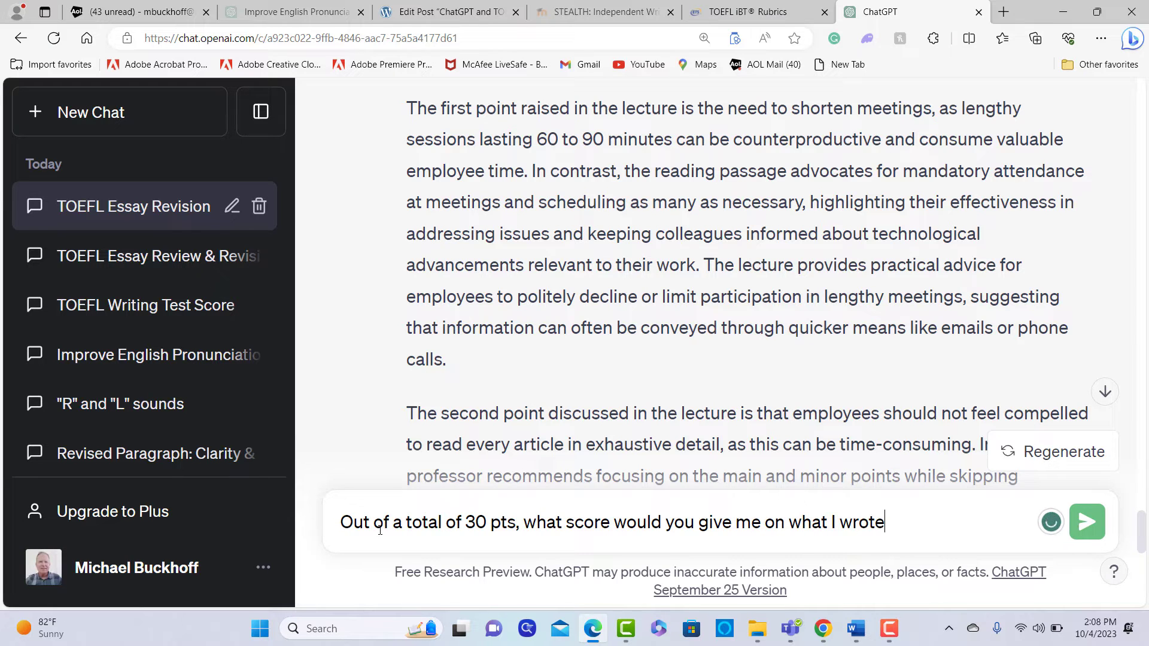
{"action": "type", "text": "?"}
{"action": "left_click", "coordinate": [1087, 522]}
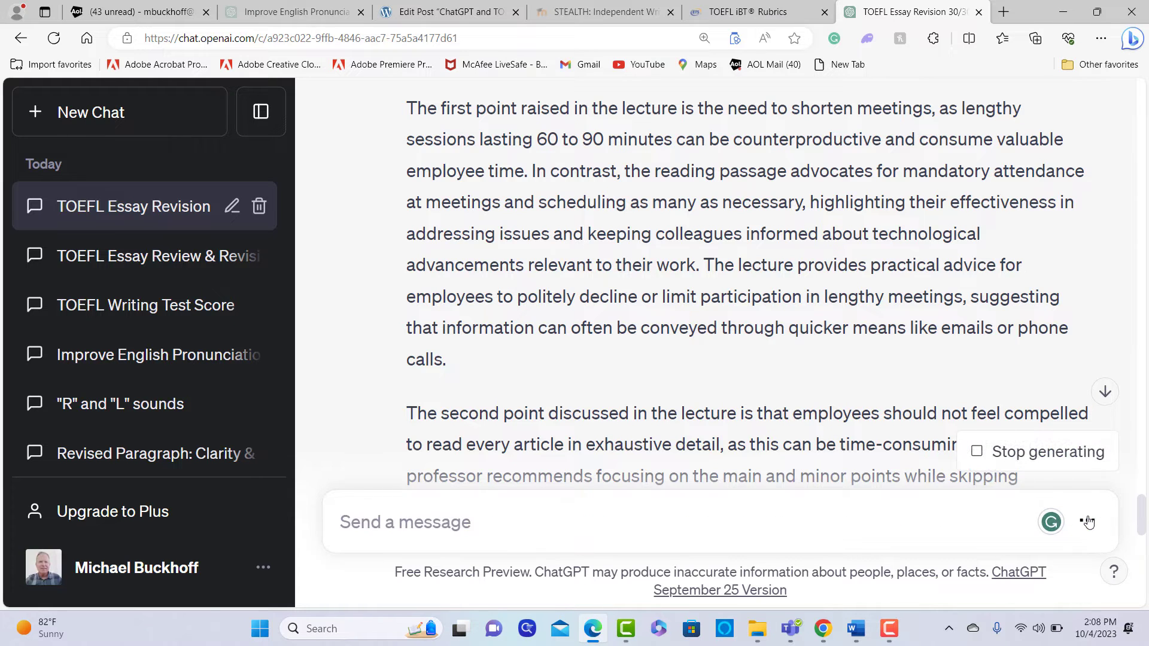
Scroll down to ChatGPT's answer scoring the original essay 24/30
{"action": "left_click_drag", "start_coordinate": [1142, 505], "coordinate": [1147, 576]}
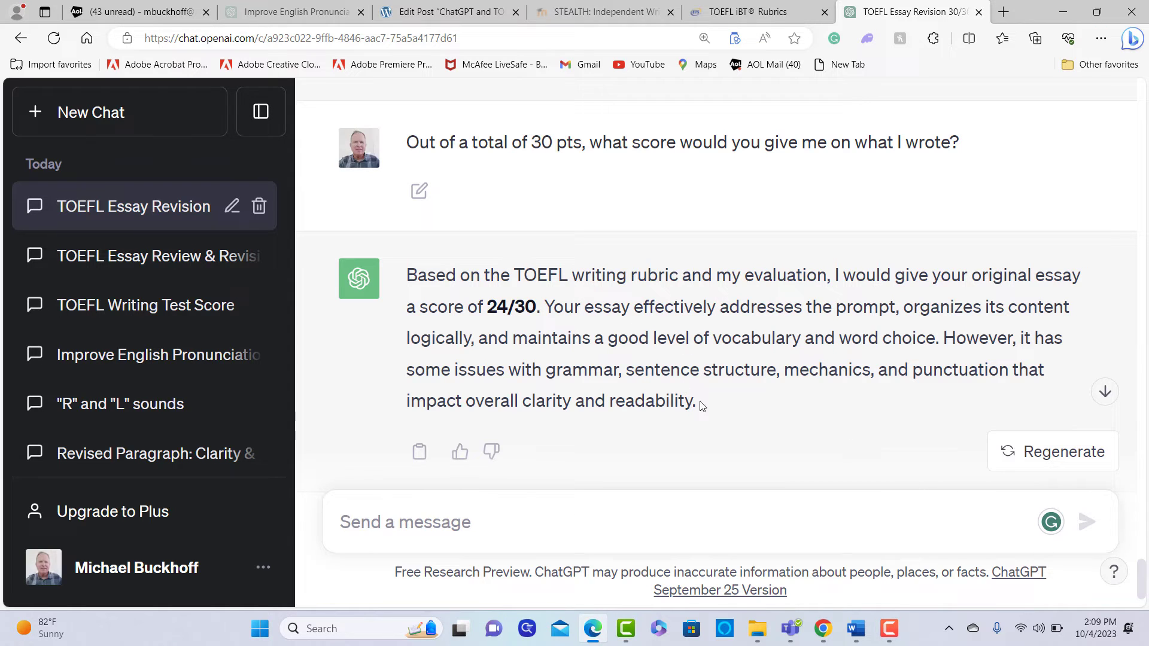
{"action": "left_click_drag", "start_coordinate": [487, 307], "coordinate": [546, 310]}
{"action": "left_click", "coordinate": [684, 361]}
{"action": "left_click_drag", "start_coordinate": [1143, 574], "coordinate": [1146, 505]}
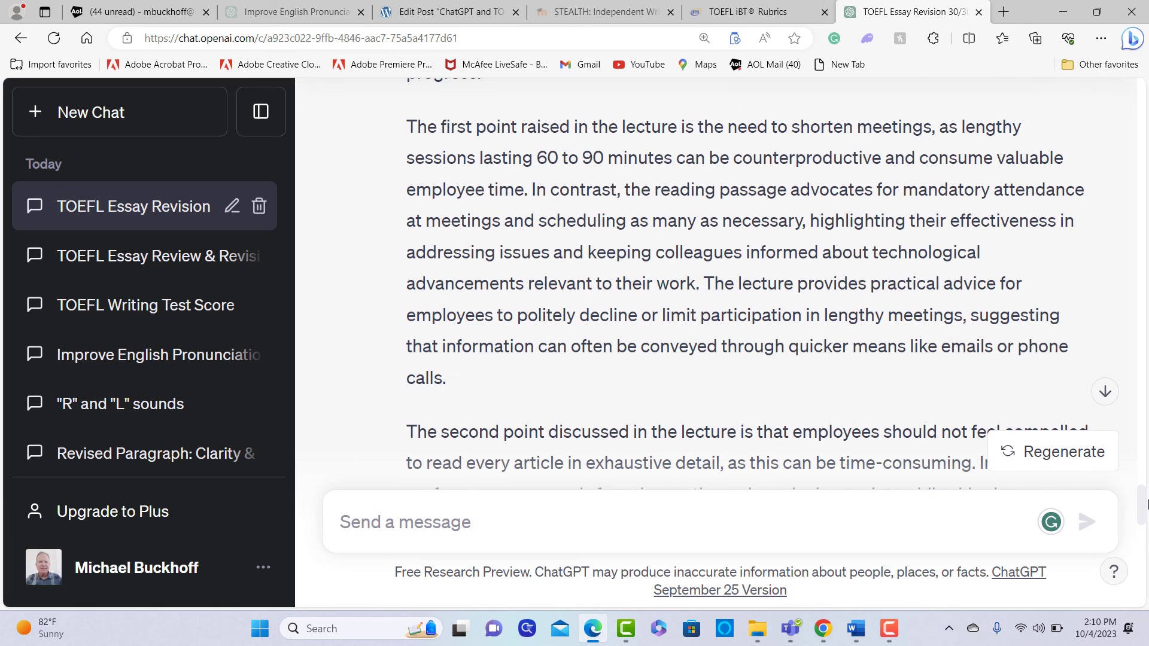